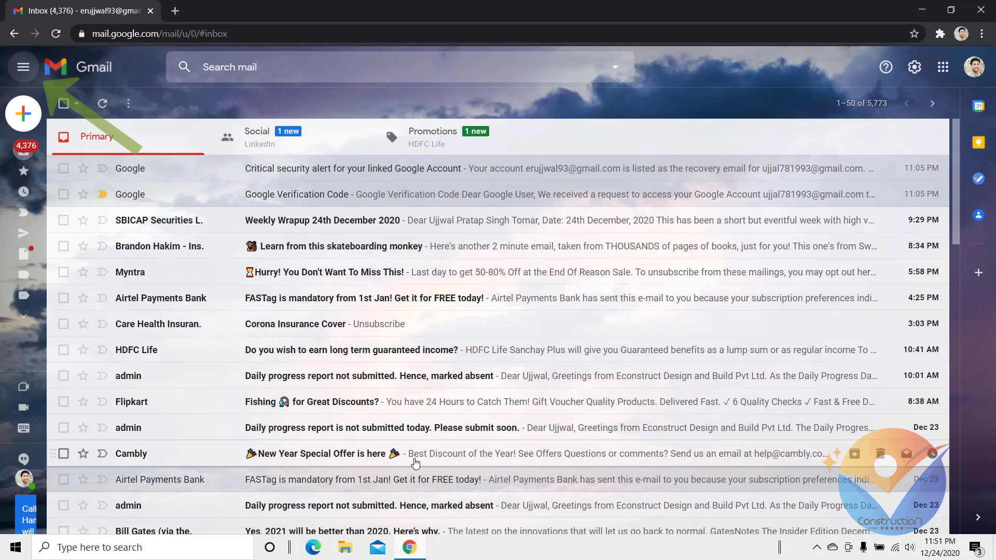
Start a new email and fill in the main recipients' email addresses, choosing the additional contact from the suggestions.
click(23, 67)
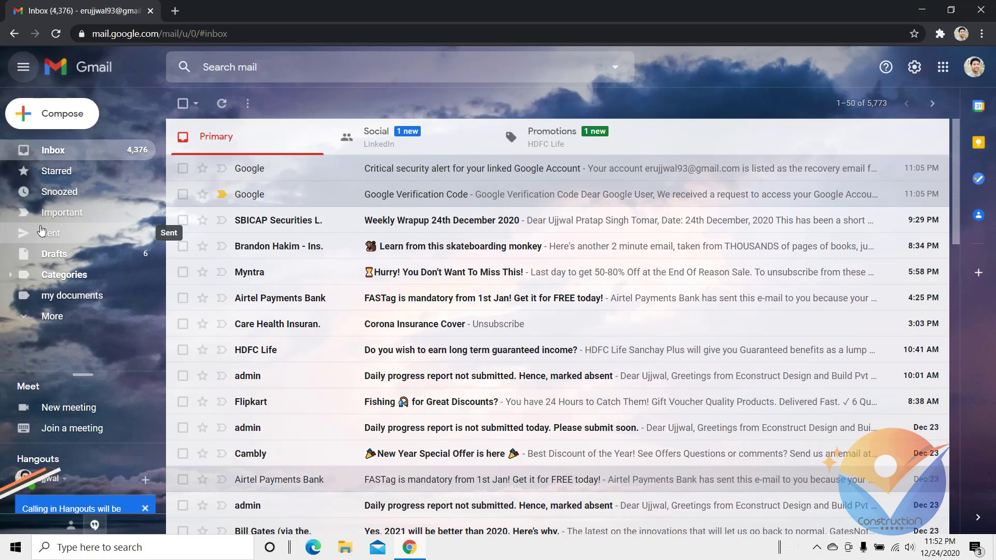
click(46, 113)
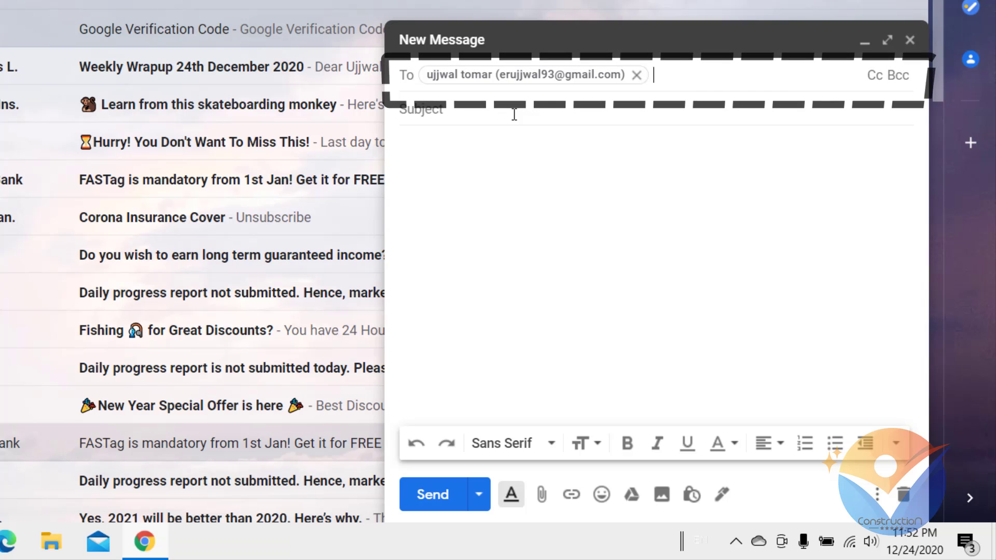
text(ujj)
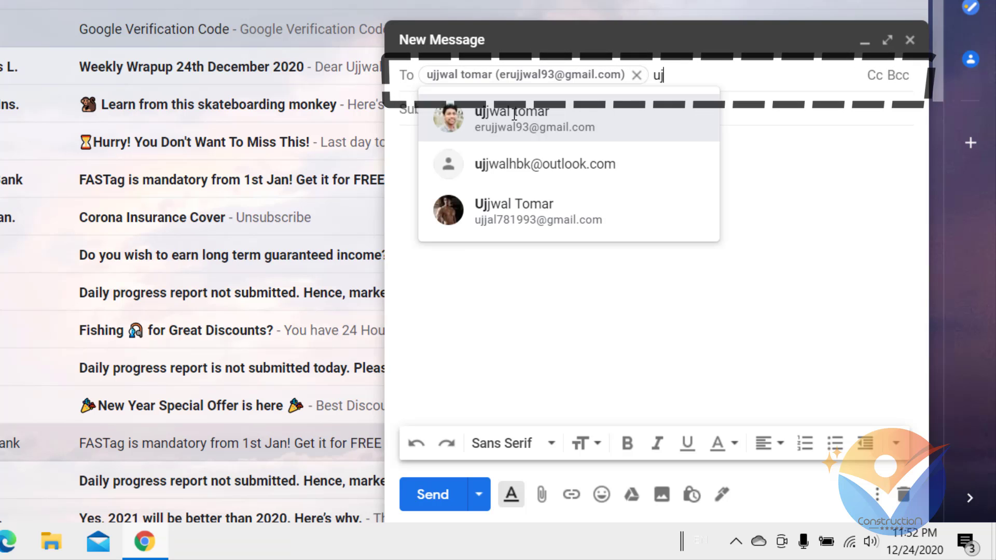
click(525, 207)
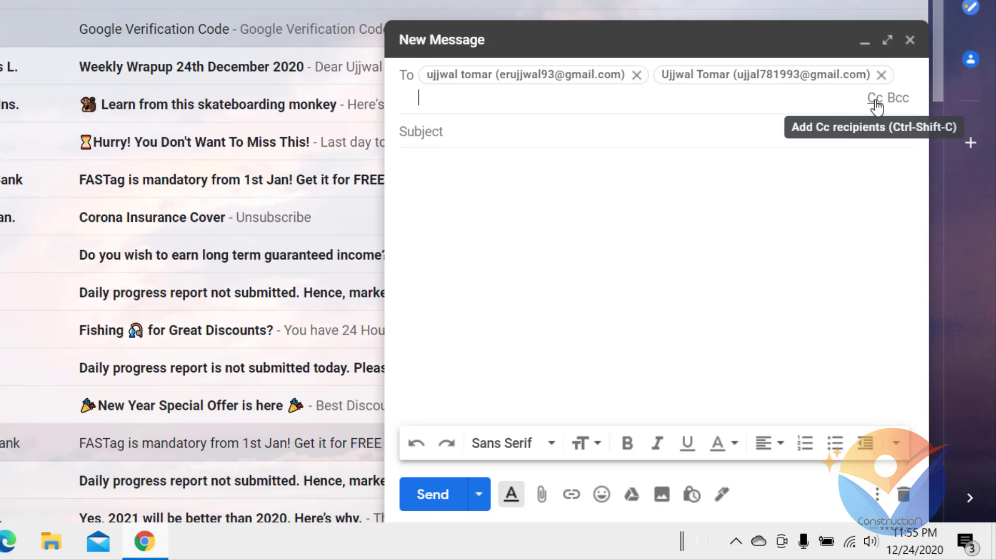
Add a Cc recipient to the message, picking the contact's Outlook address from the suggestions.
click(875, 104)
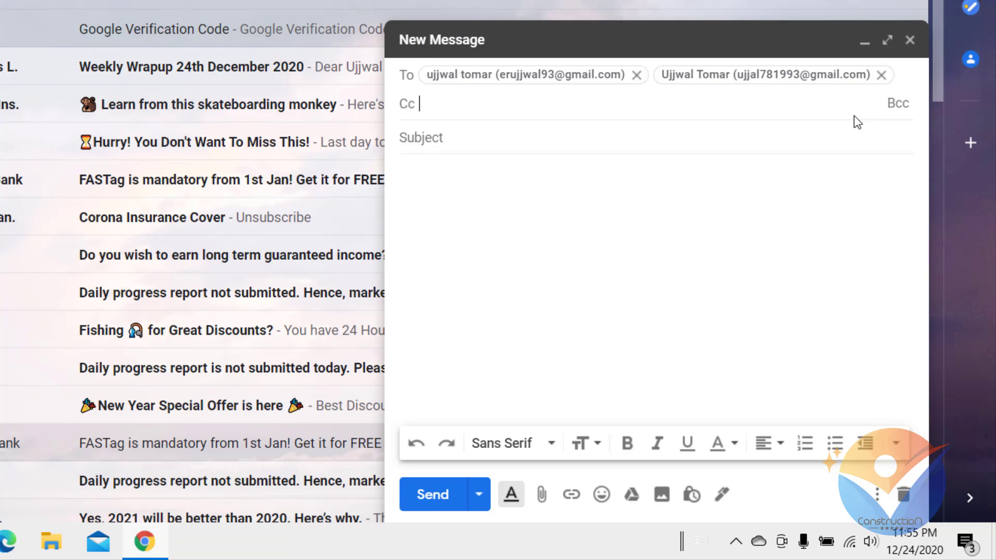
text(ujjwa)
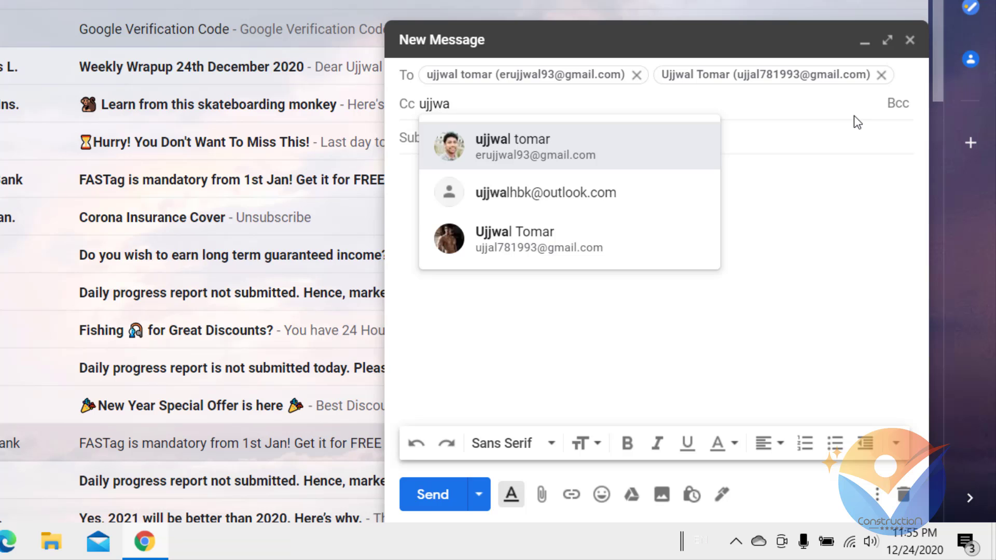
key(Down)
key(Return)
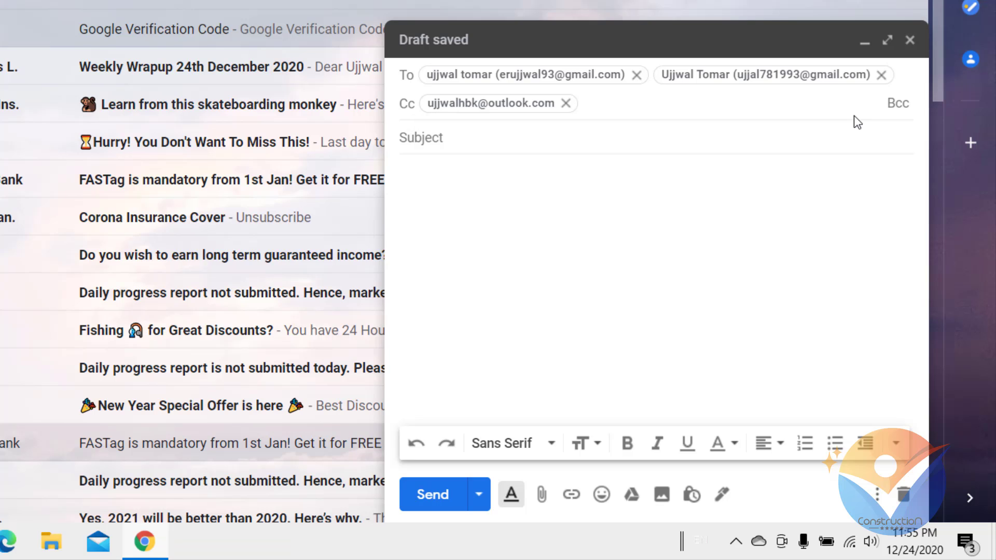
Add a Bcc recipient to the message by entering the contact's email address.
click(900, 105)
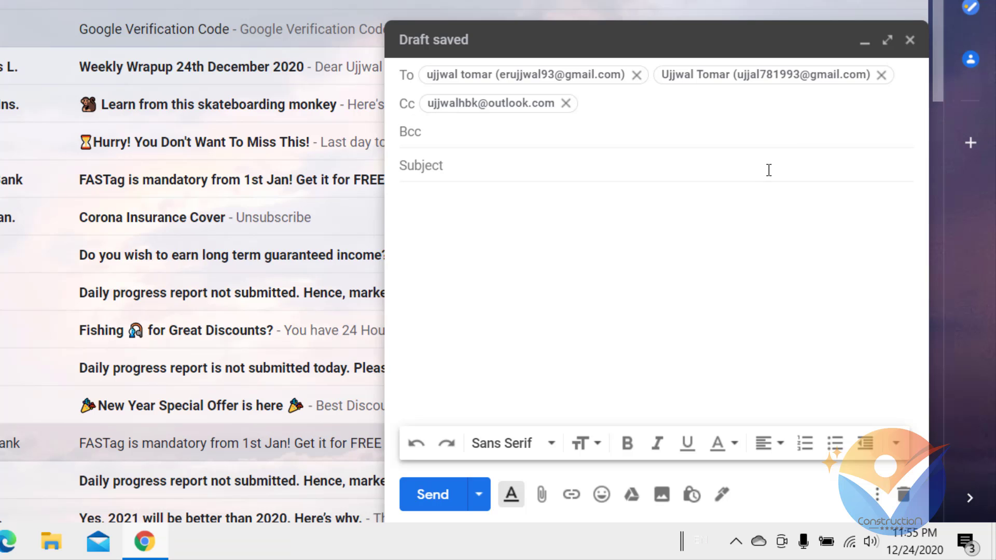
text(vi)
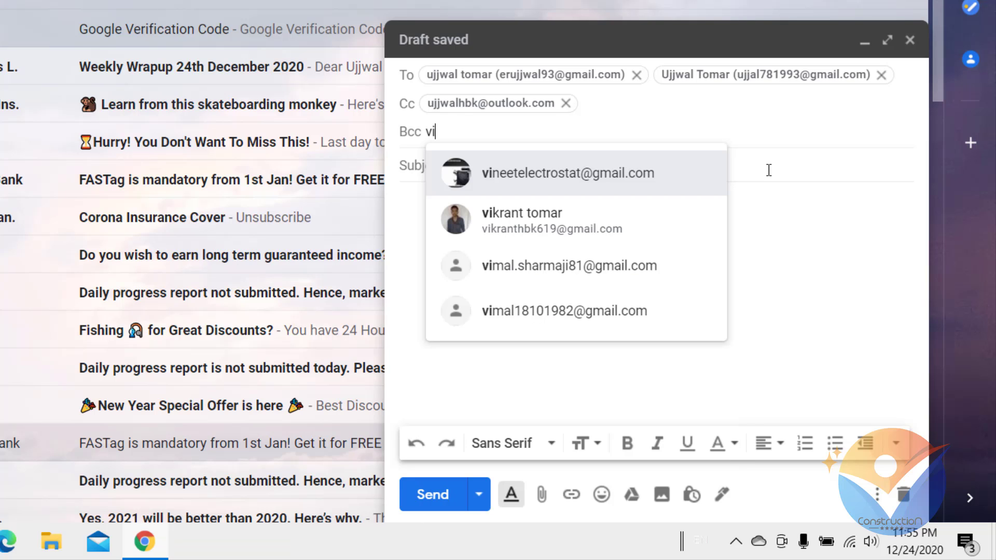
text(sioncon)
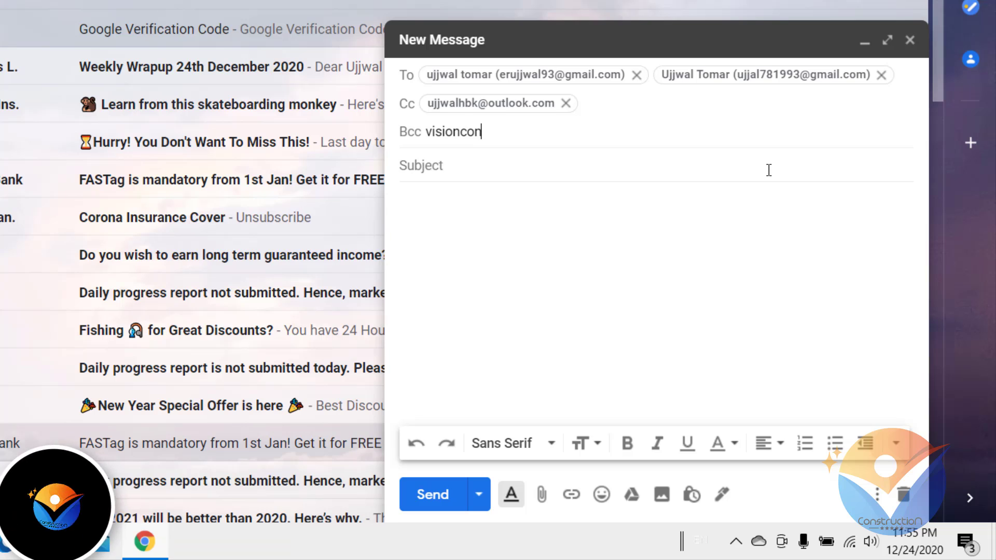
Enter "Best wishes for the year 2021" as the email subject and continue to the message body.
click(767, 168)
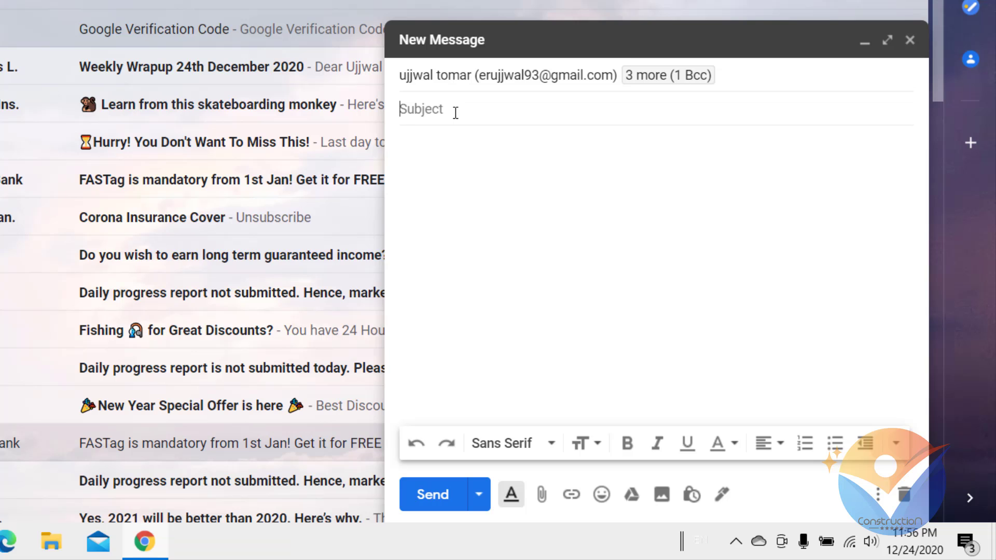
text(Best wishes for the year 2021)
key(Tab)
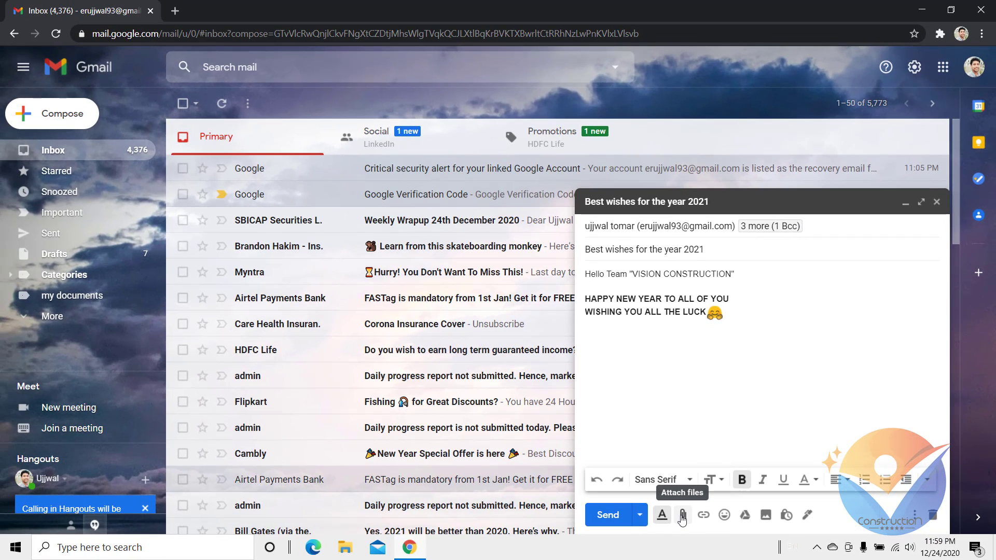
Attach the 0_Payment PDF from the pdf Data folder to the email.
click(682, 516)
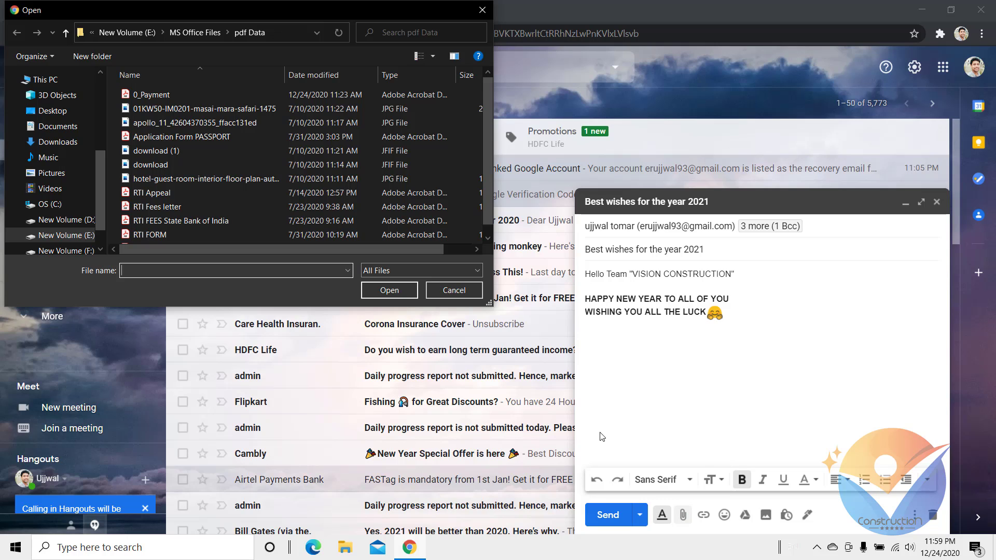
click(150, 94)
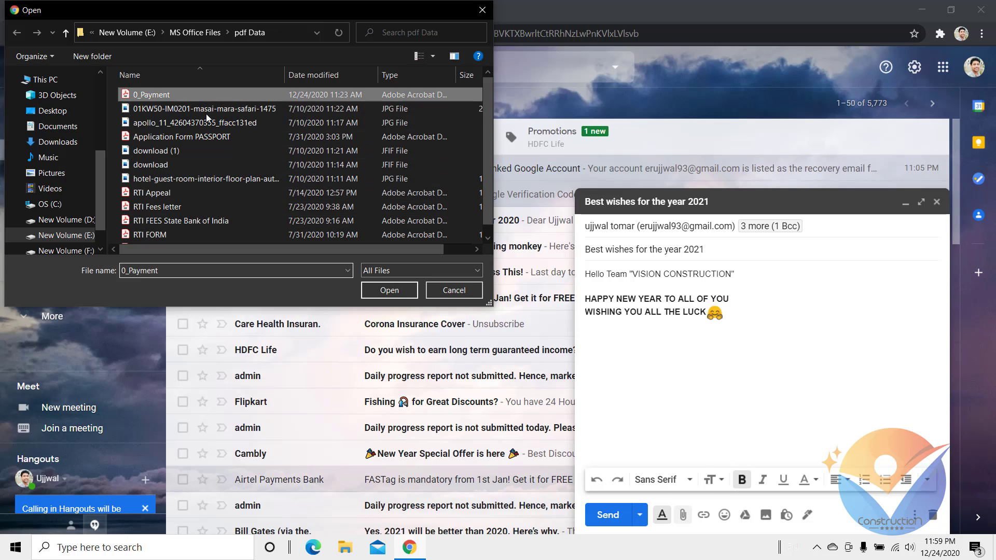
click(388, 289)
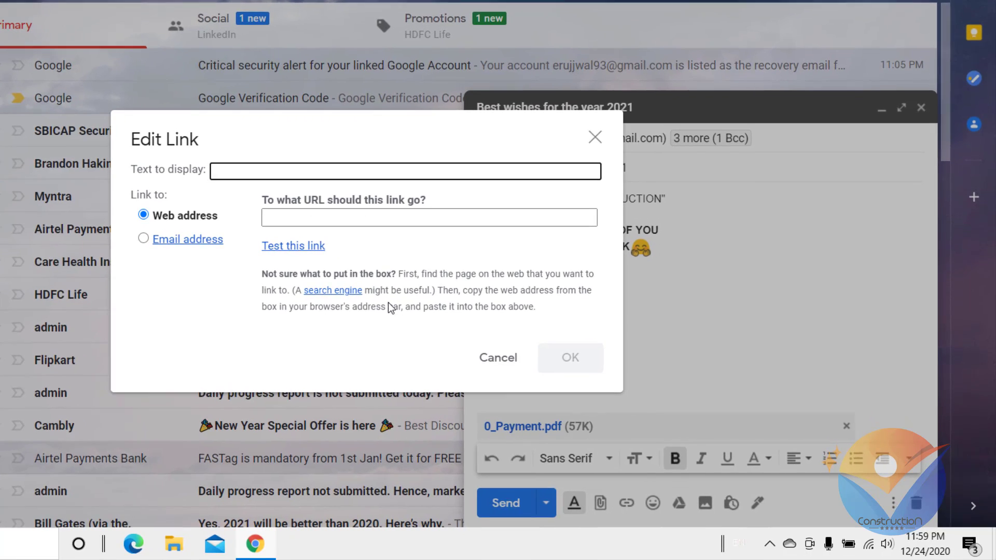
click(321, 222)
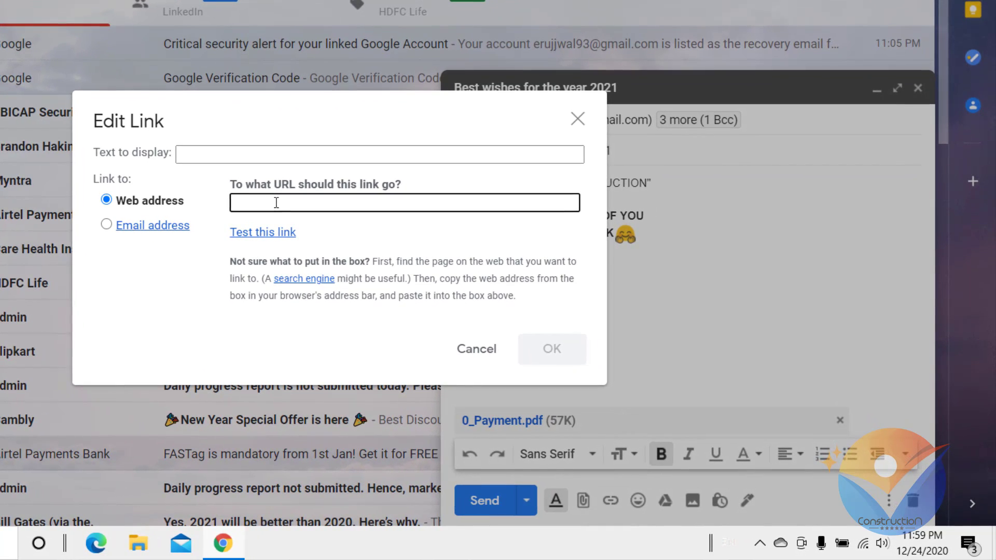
text(https://www.youtube.com/c/visionconstruction)
drag(423, 147, 105, 122)
text(MY Y)
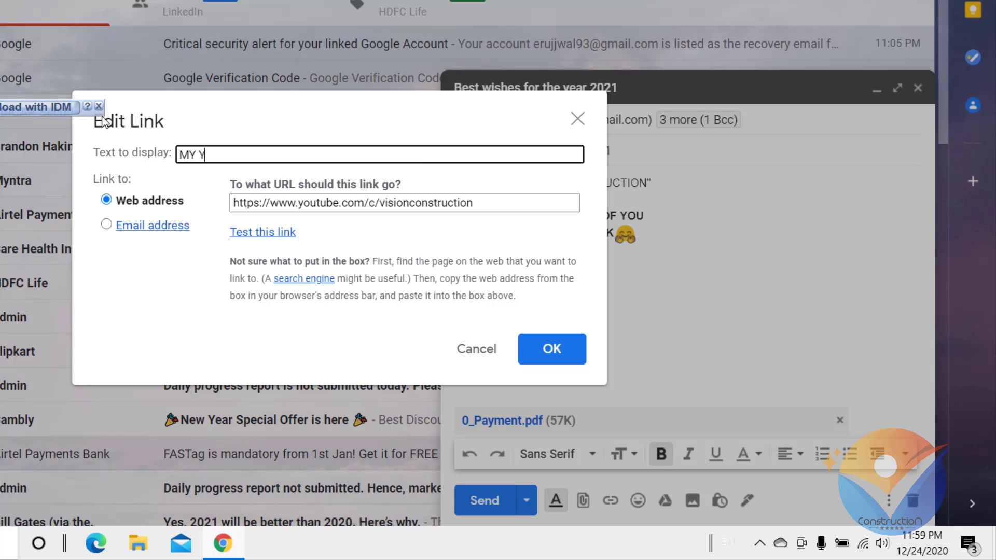
text(OUTUBE CHANNEL KINDLY )
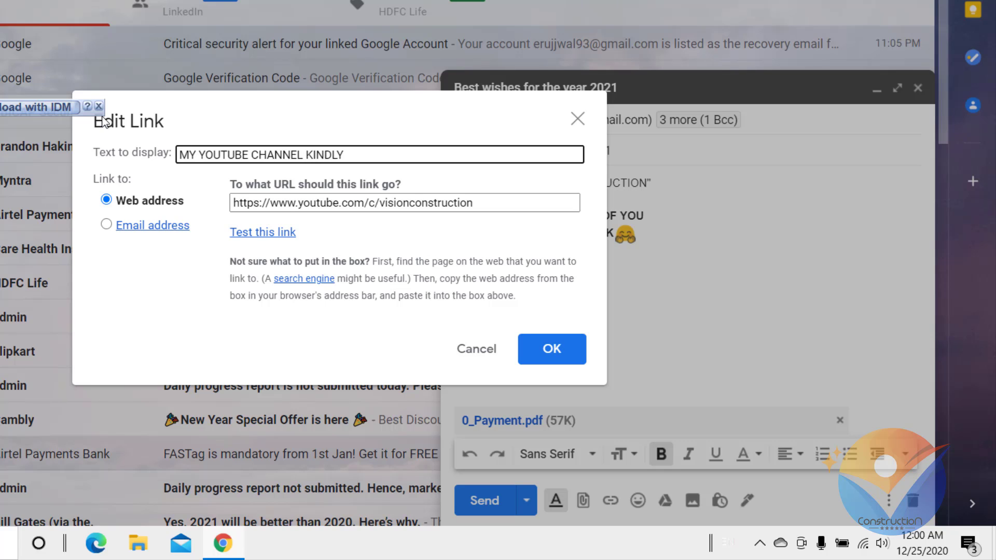
text(SUBSCRIBE)
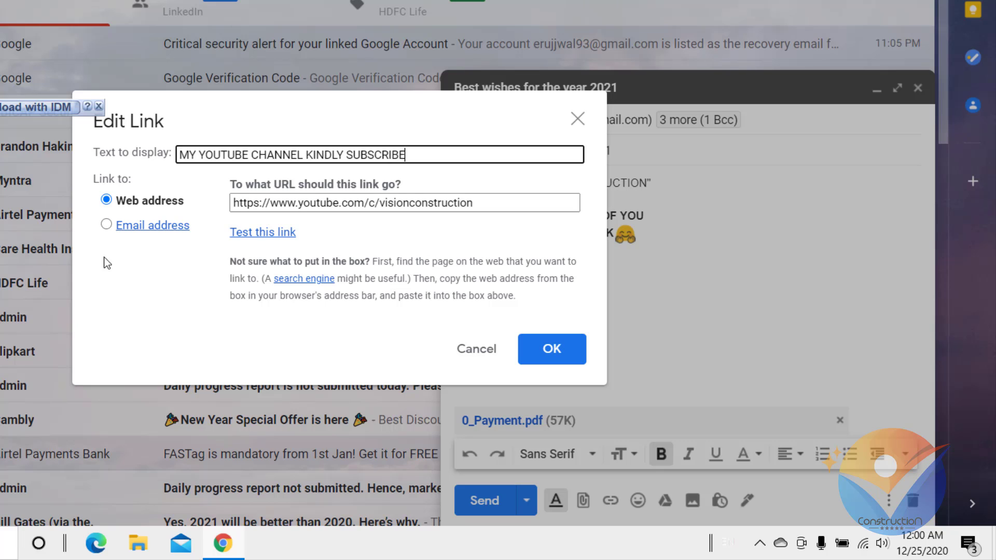
drag(498, 204, 225, 231)
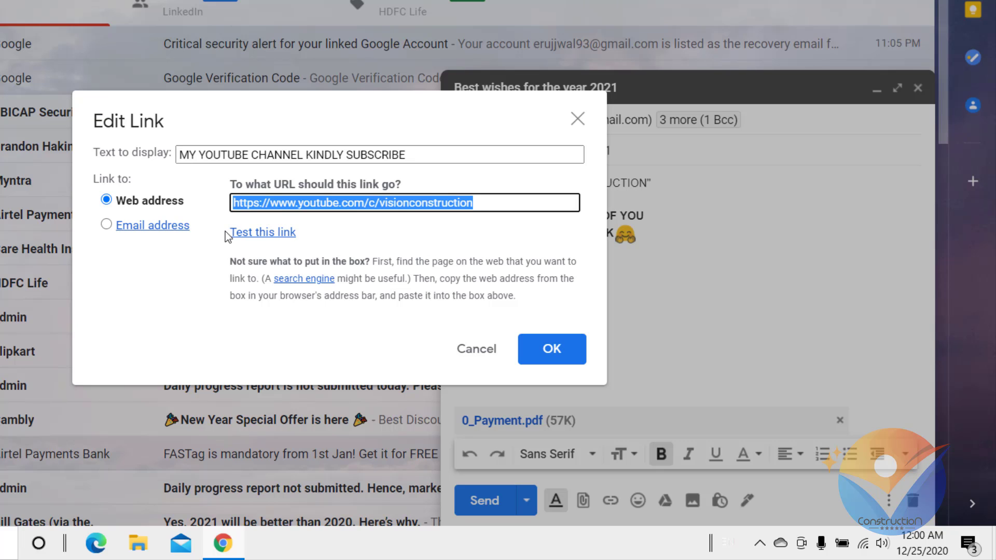
click(125, 298)
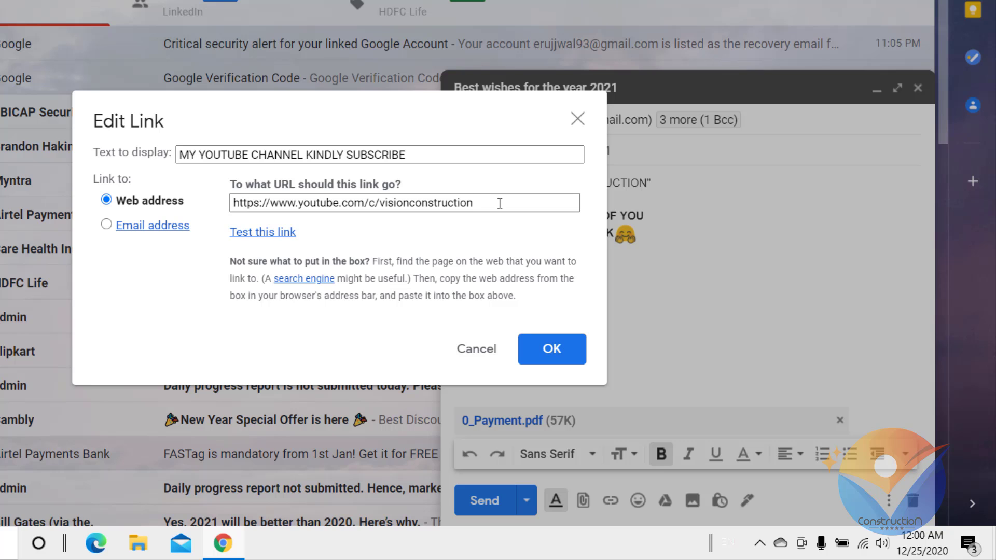
click(559, 357)
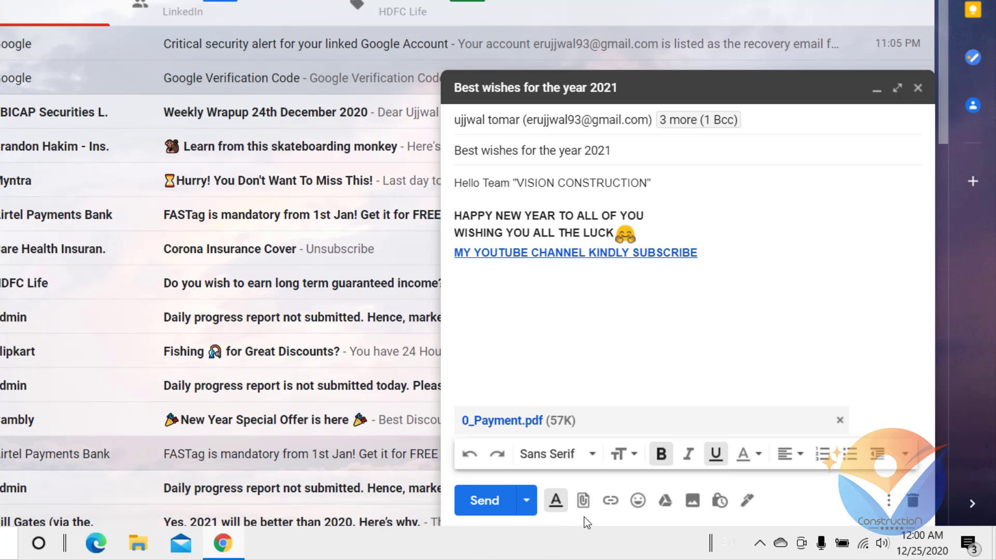
click(637, 500)
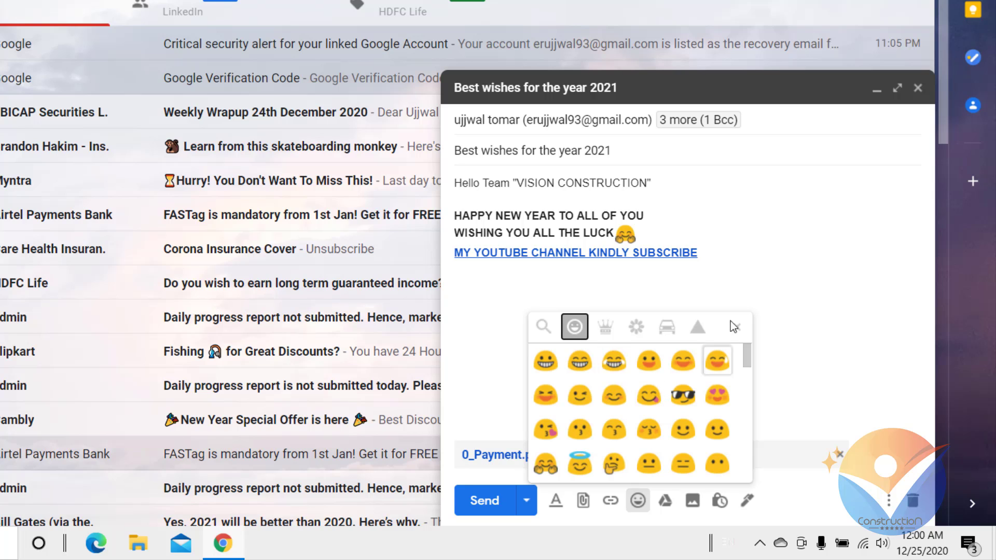
click(738, 295)
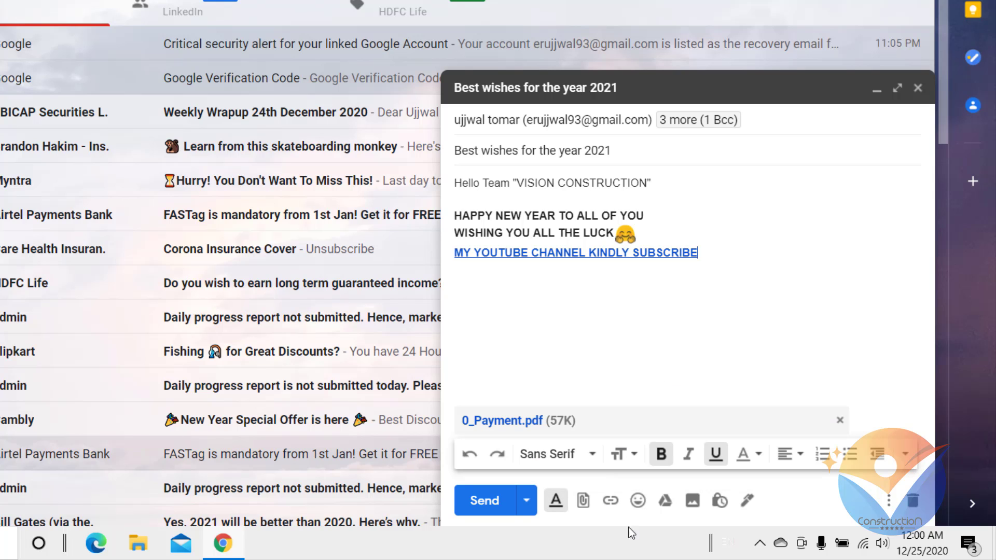
Insert the first original.rtf document from My Drive into the email as a Drive link.
click(664, 501)
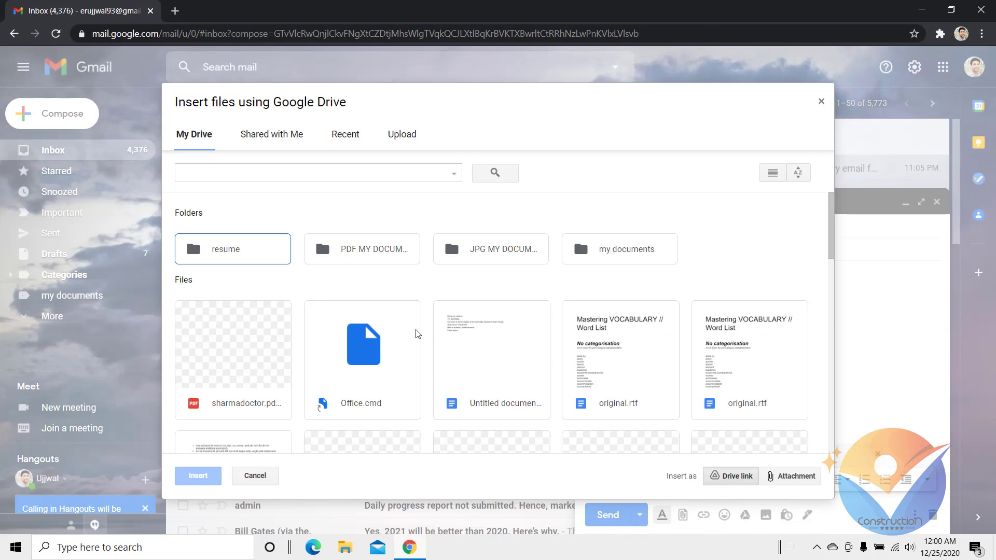
click(593, 382)
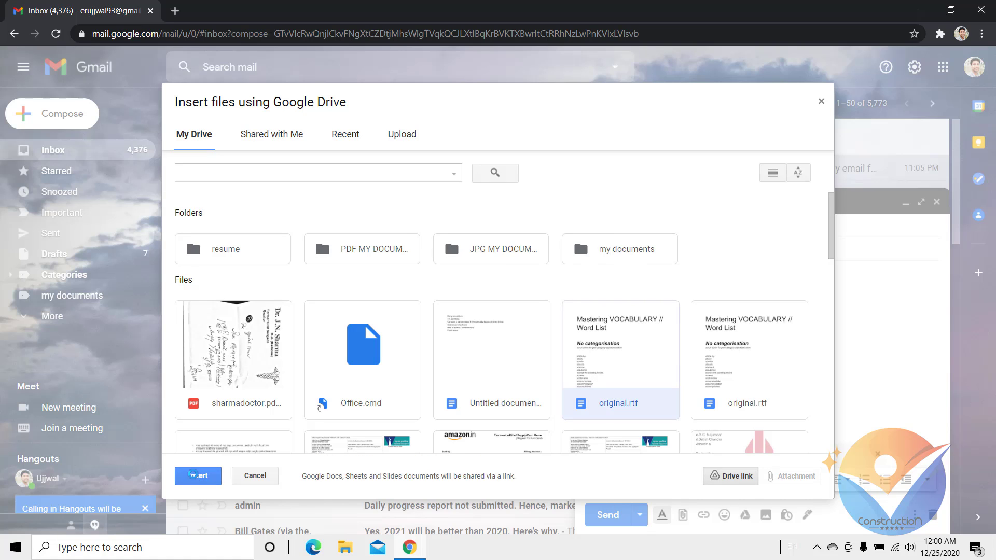
click(199, 476)
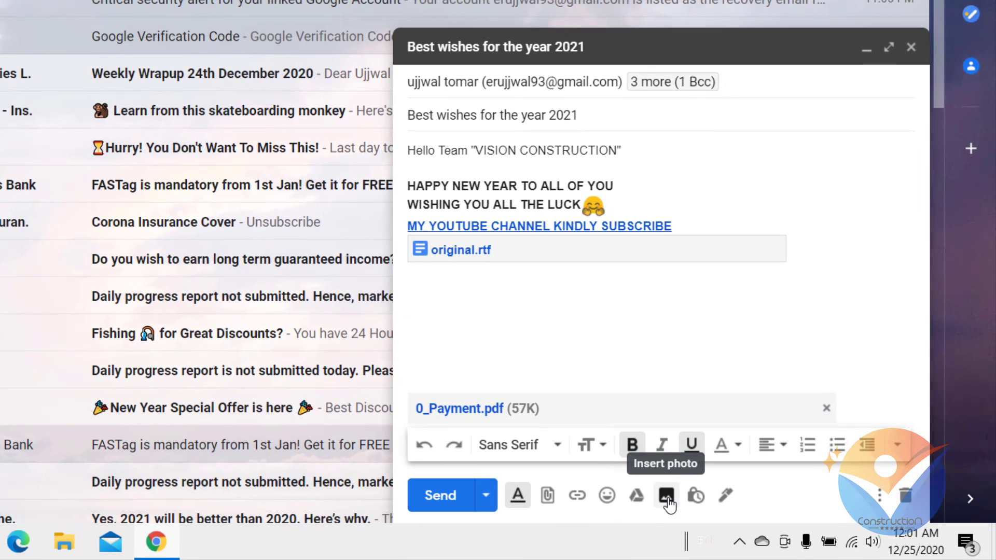
Turn on confidential mode for the email with expiration in 1 day and no SMS passcode.
click(695, 496)
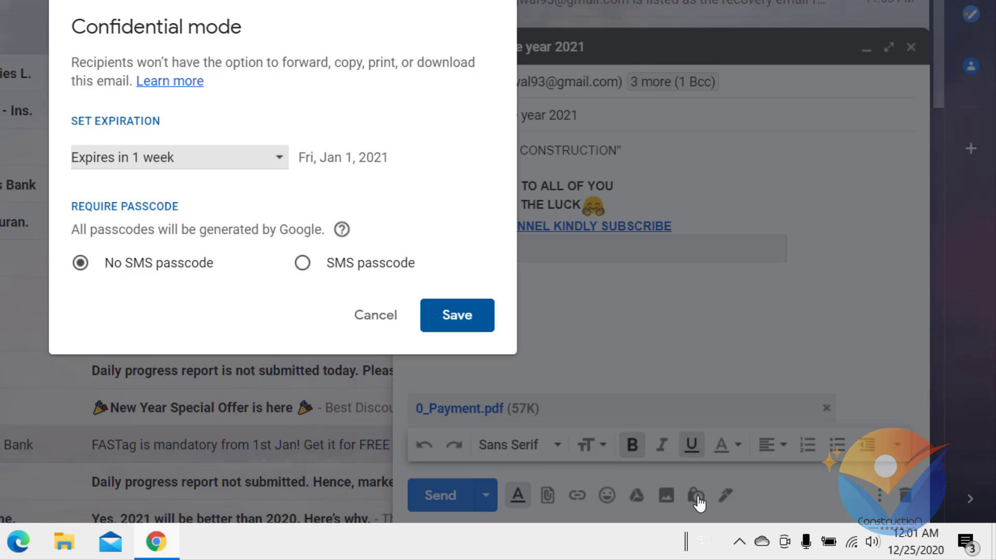
drag(160, 121, 70, 130)
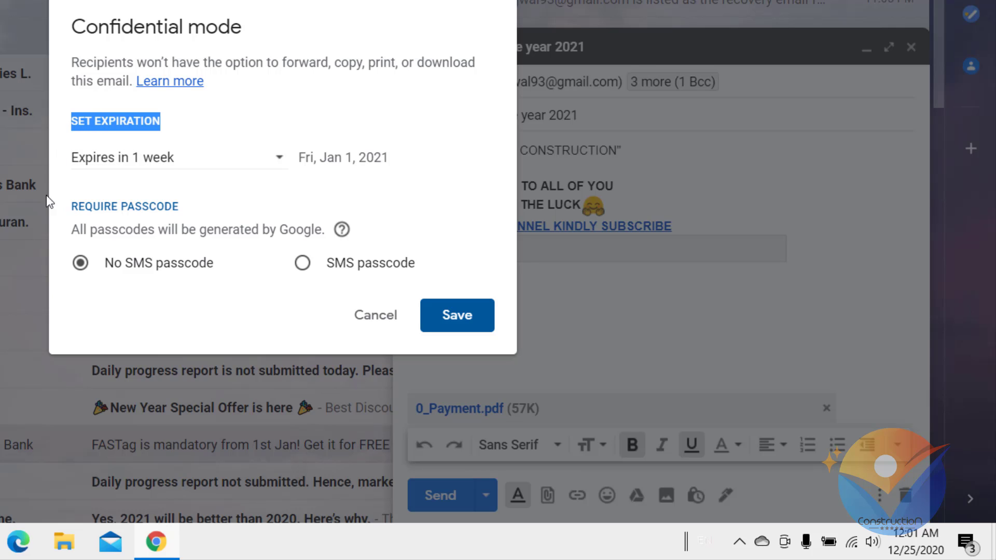
drag(64, 194, 224, 215)
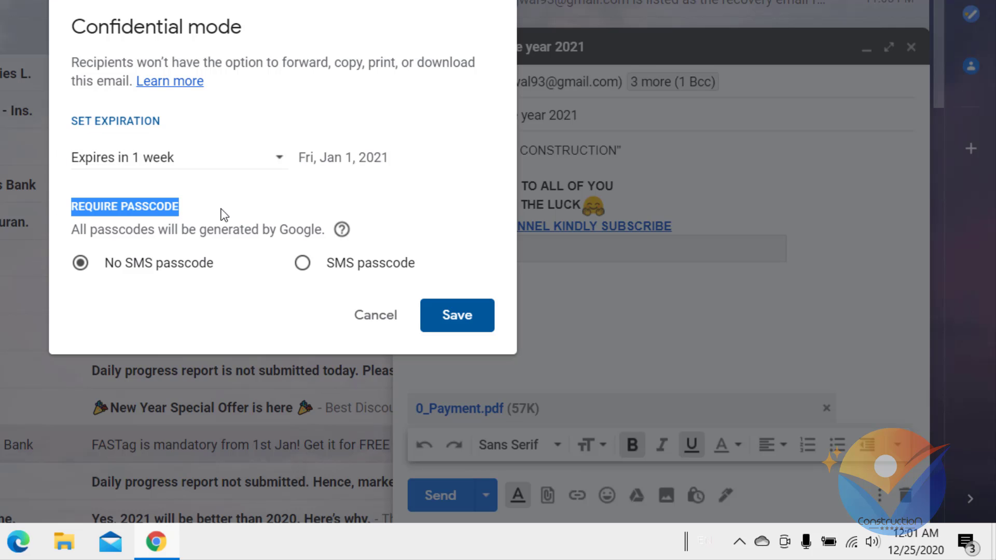
click(220, 208)
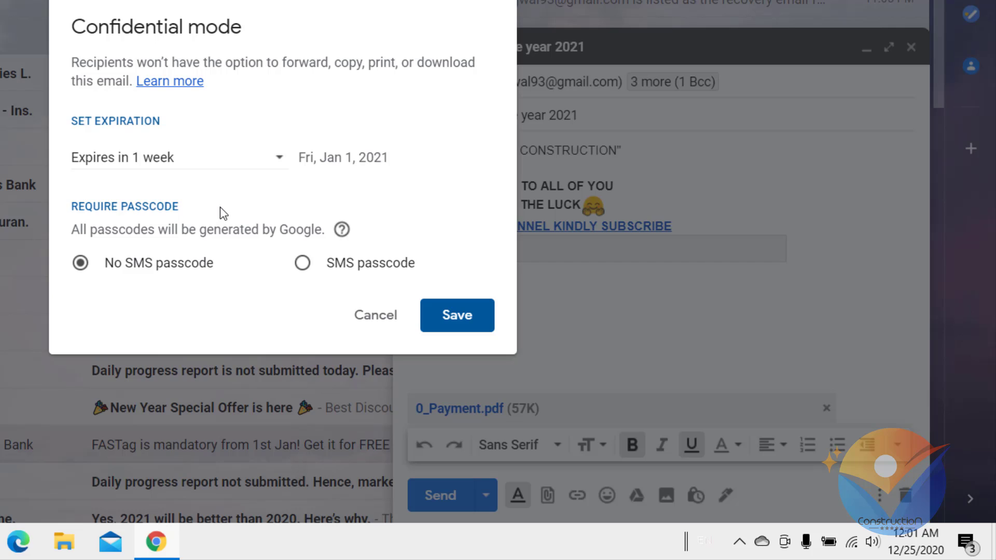
click(229, 158)
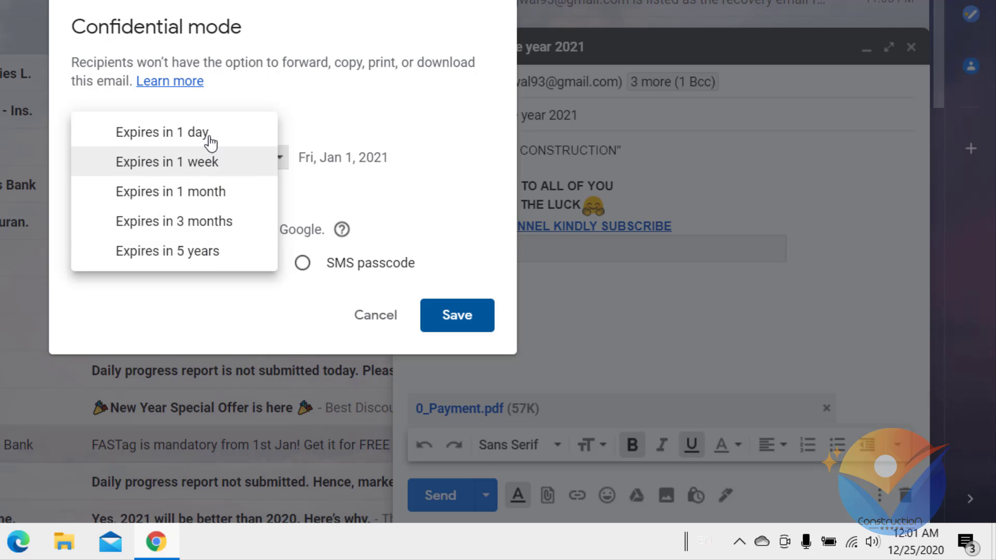
click(209, 135)
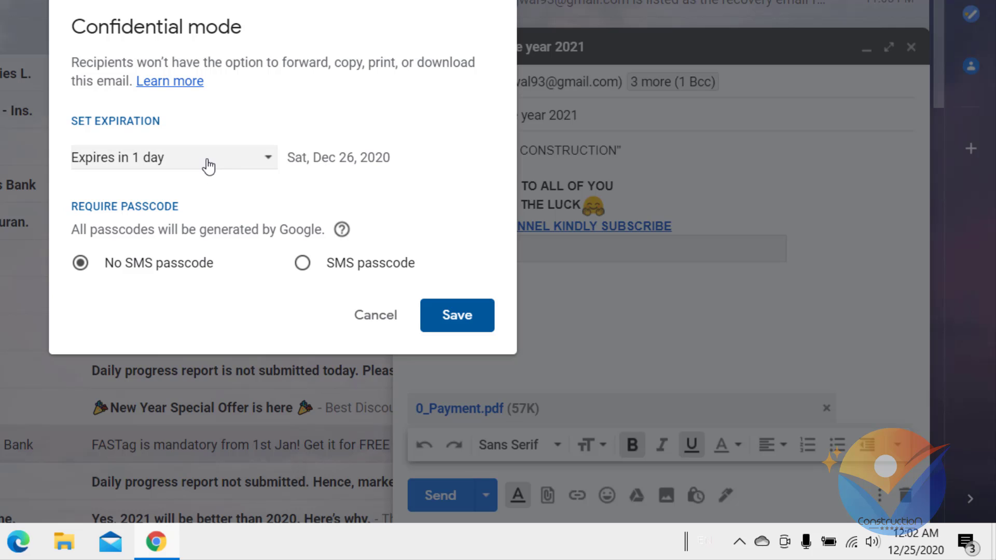
click(208, 161)
click(208, 162)
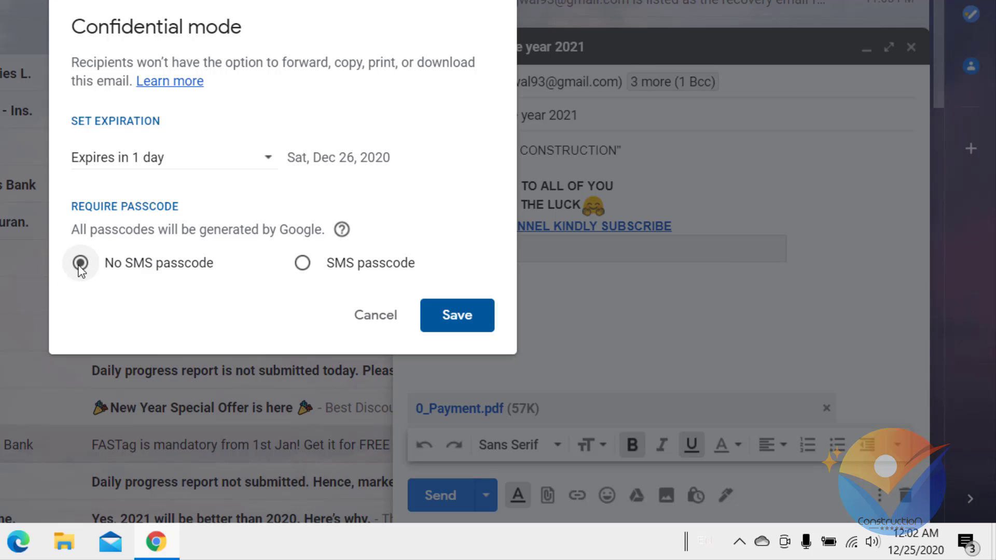
click(449, 332)
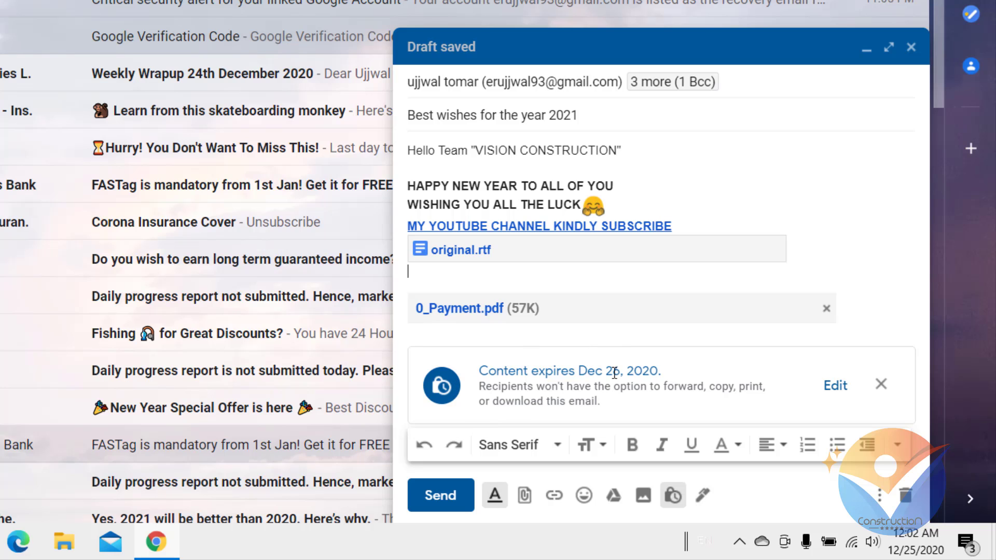
Open the signature settings from the email draft and create a new signature named with the sender's full name.
click(703, 495)
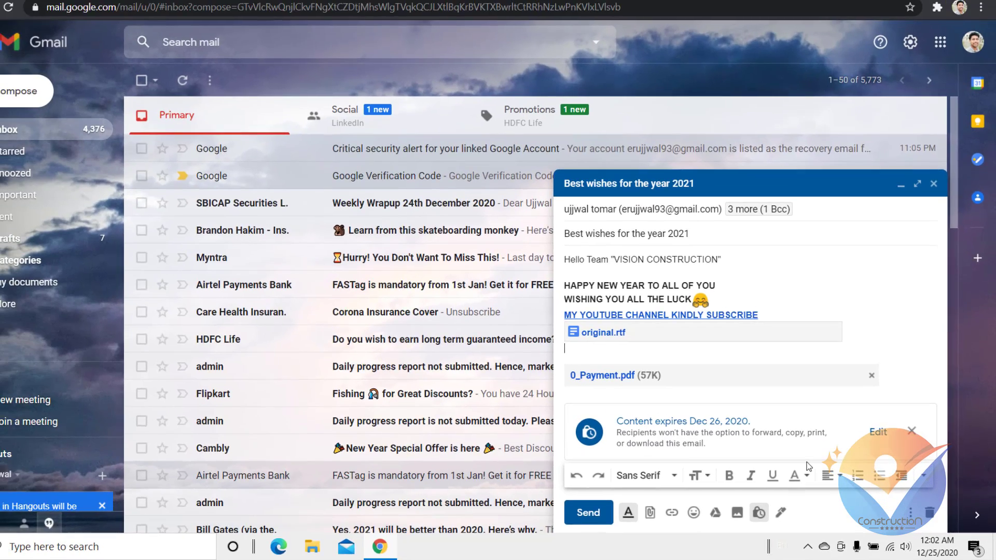
click(792, 455)
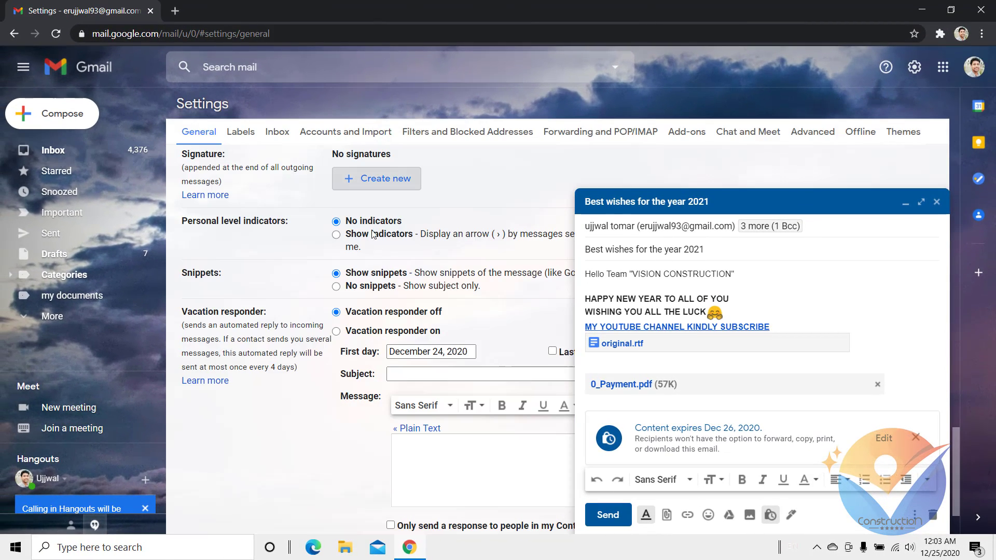
click(350, 181)
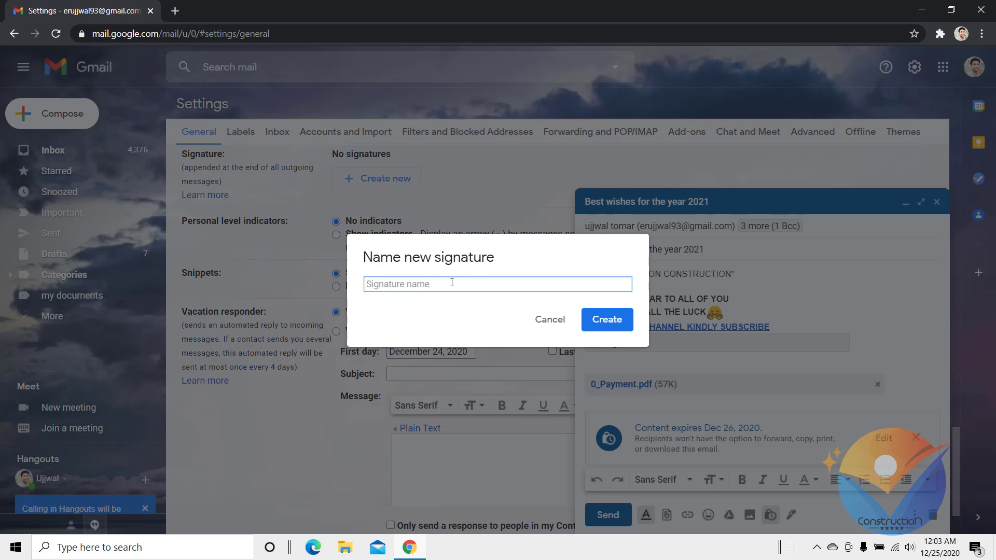
text(UJJJWAL PRATAP SINGH)
click(602, 320)
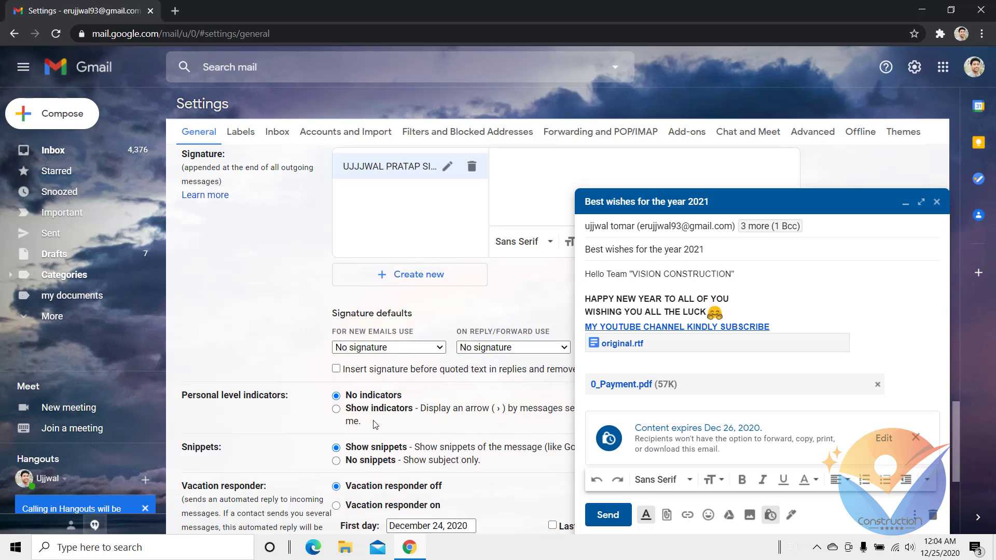
Set the newly created signature as the default for new emails.
click(511, 347)
click(396, 347)
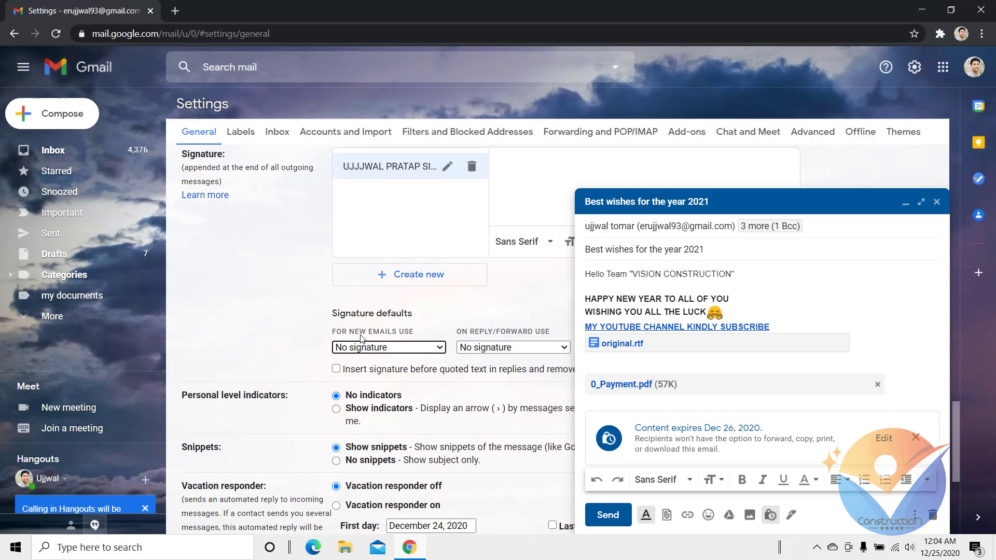
click(391, 349)
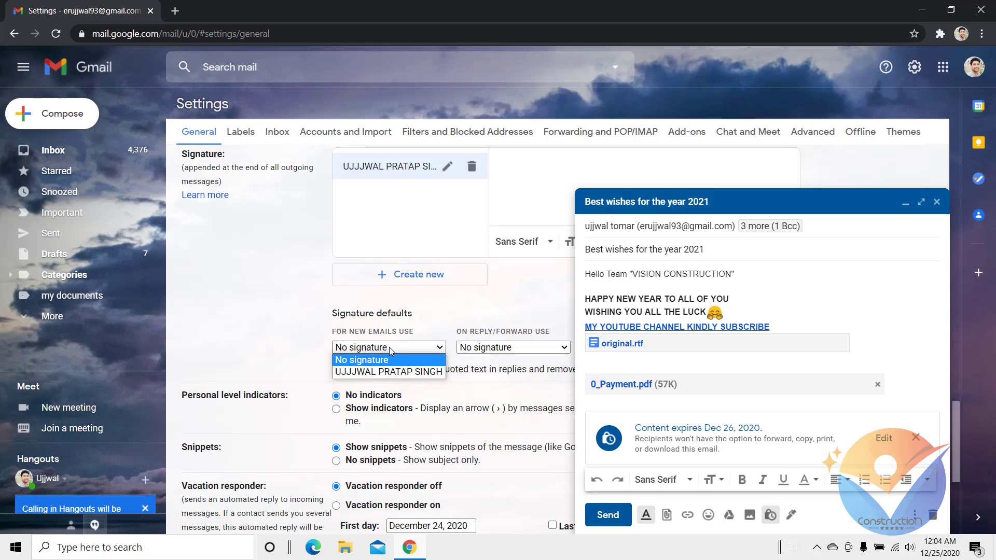
click(364, 371)
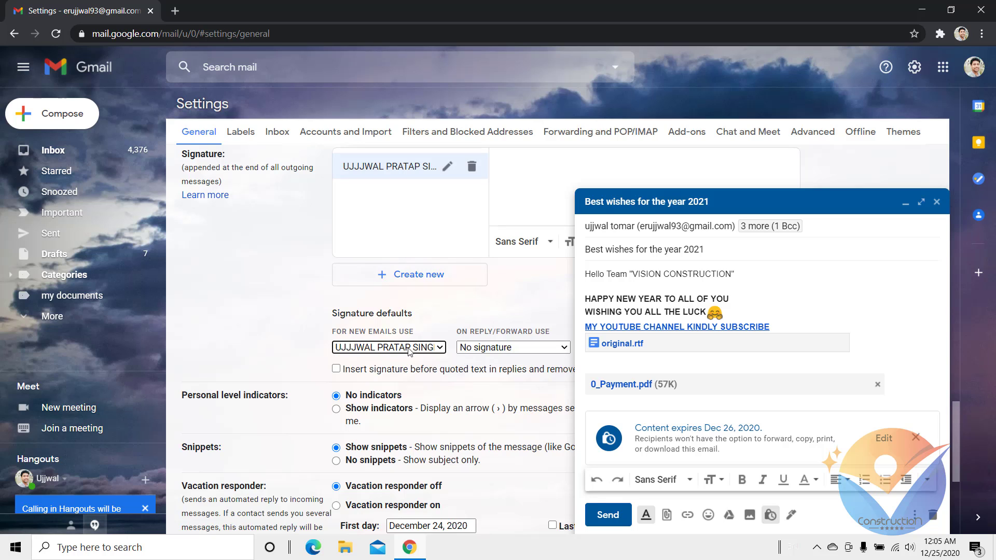
Choose No signature as the default for replies and forwards, and save the settings changes.
click(479, 346)
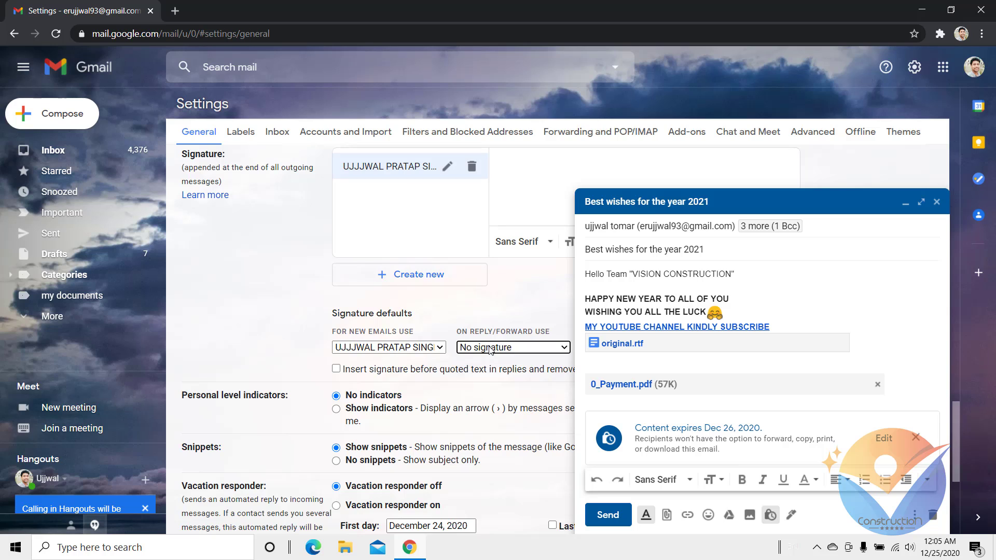
click(490, 349)
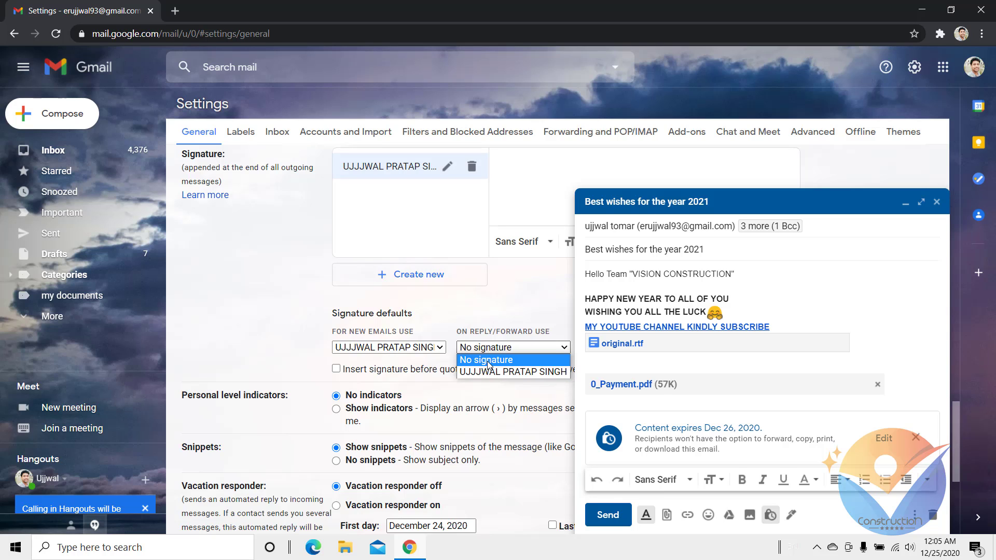
click(487, 361)
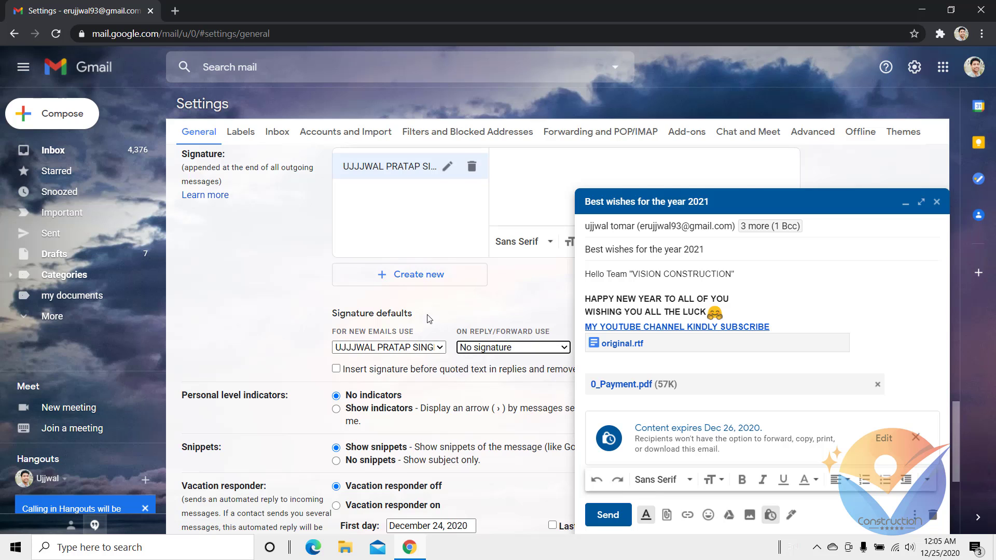
scroll(428, 318, down, 5)
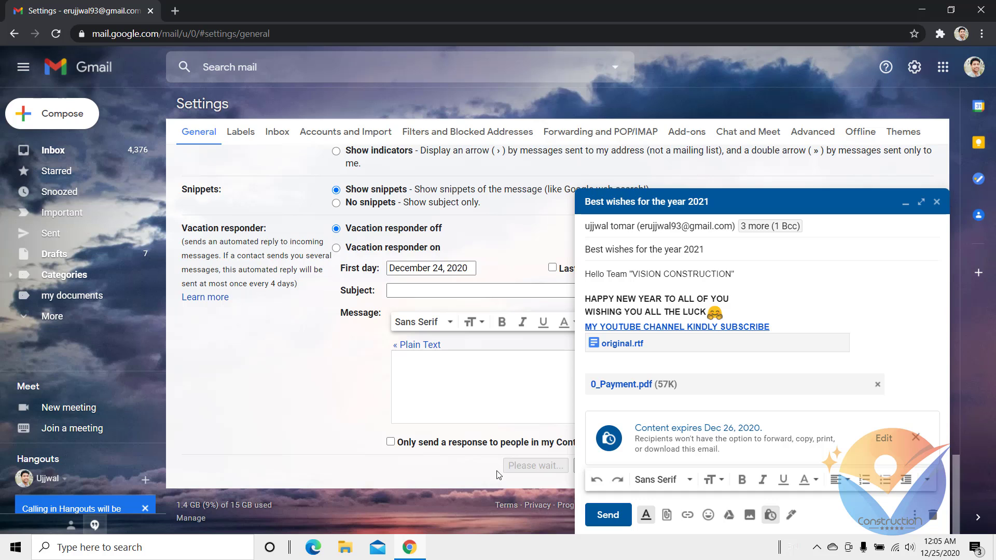
click(521, 467)
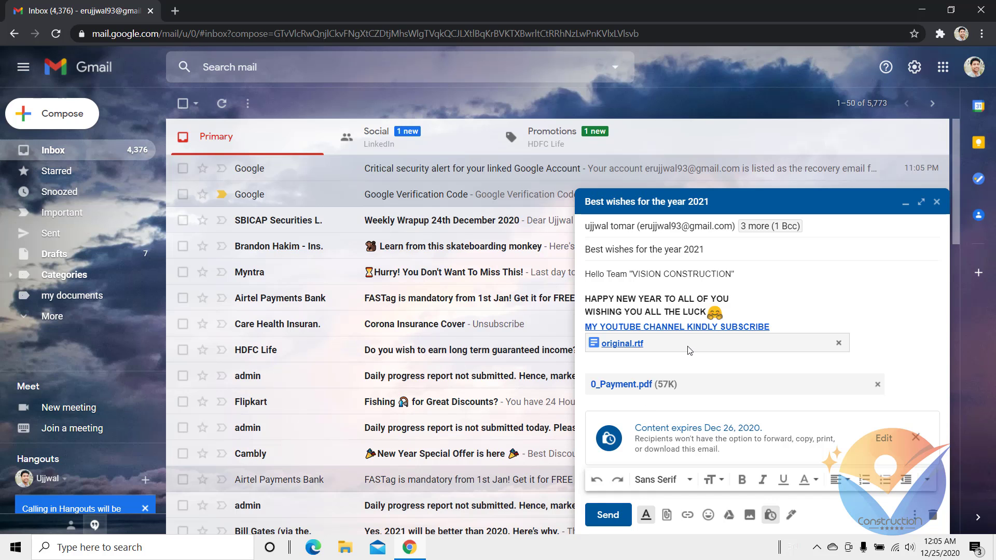
Send the email with link sharing turned on so anyone with the link can view the Drive file.
click(609, 515)
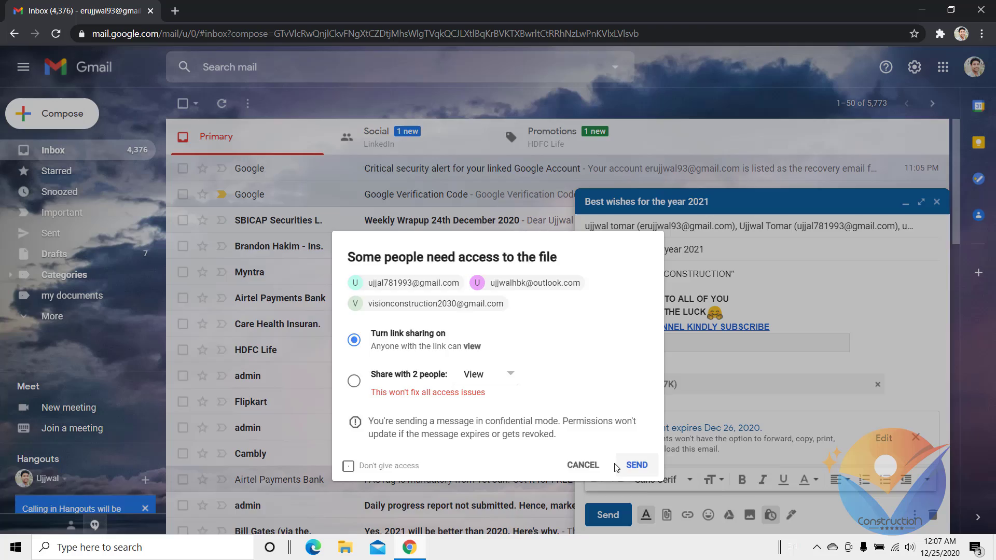
click(620, 465)
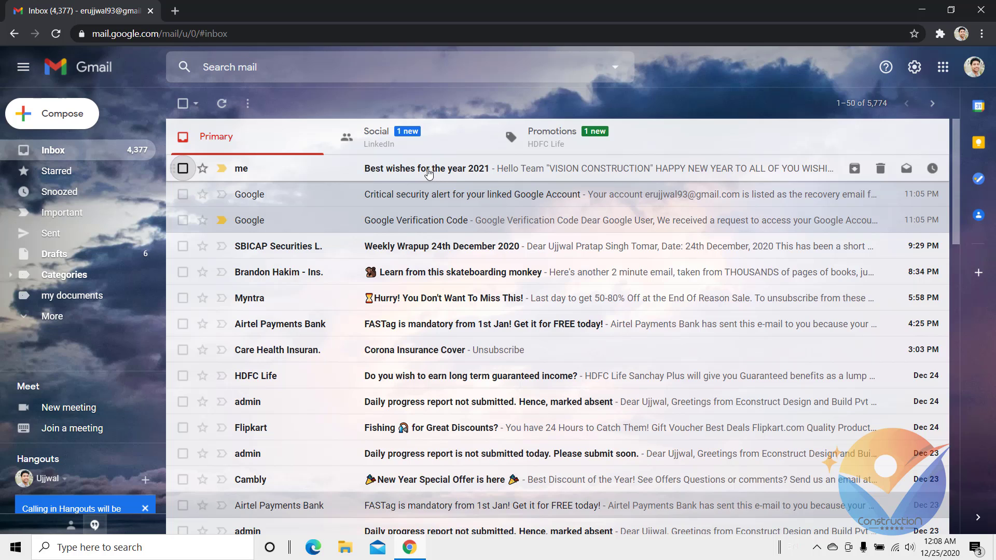
Open the received "Best wishes for the year 2021" email and examine its sender, To, Cc, Bcc, date and subject details, plus its body and attachments.
click(383, 175)
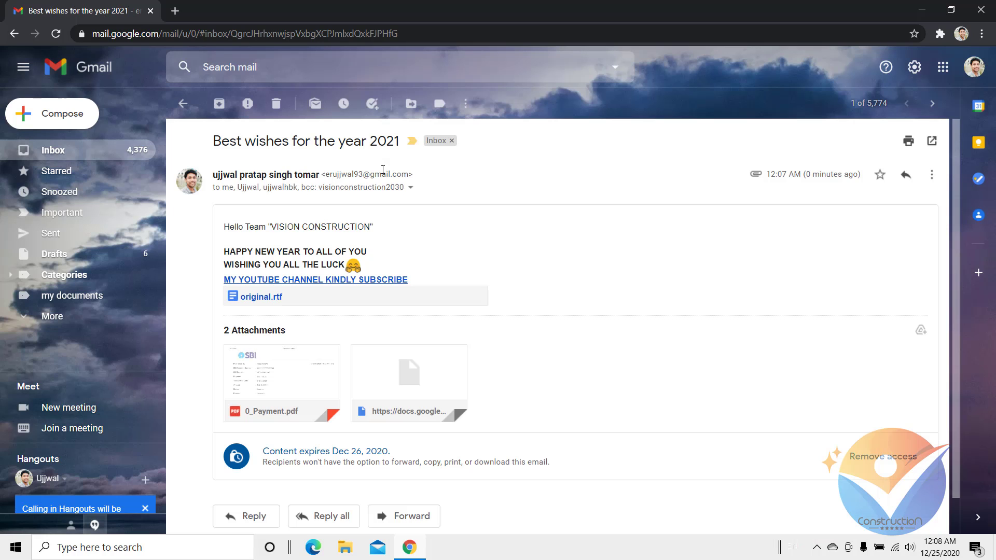
click(410, 187)
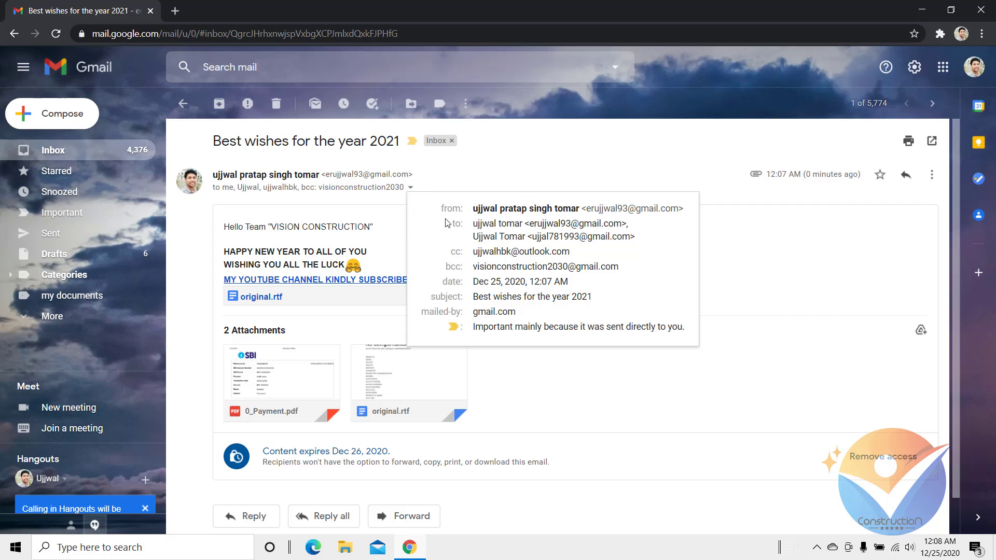
drag(449, 210, 681, 209)
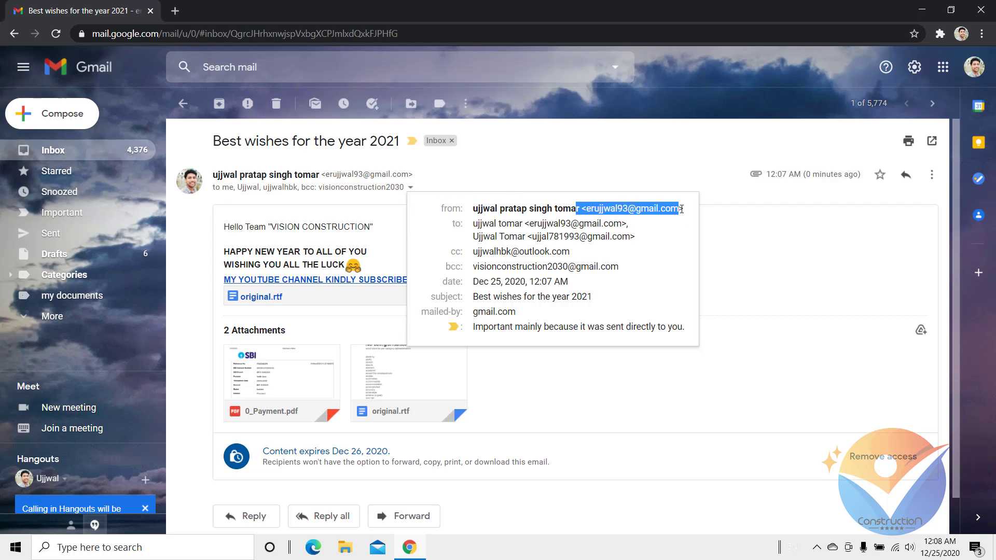
drag(473, 223, 630, 231)
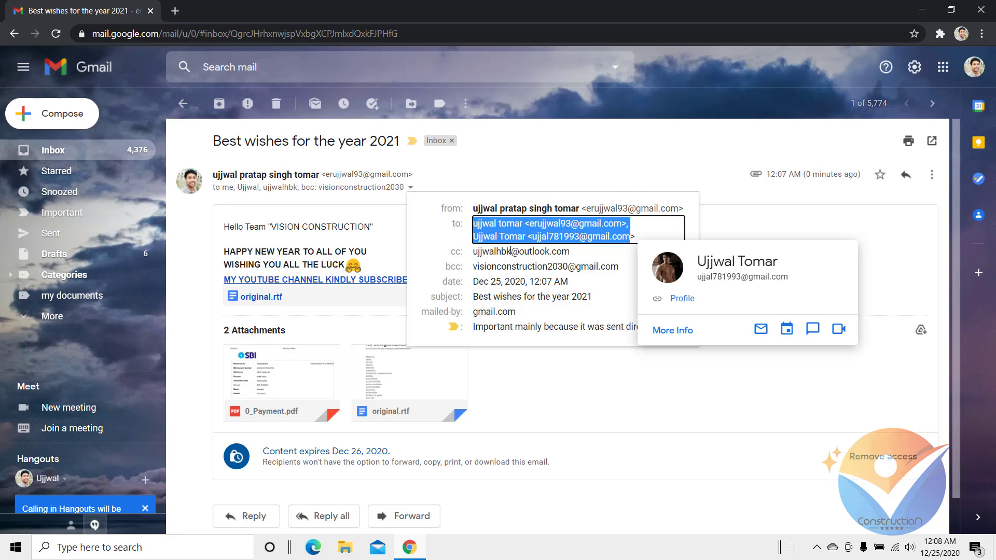
click(440, 224)
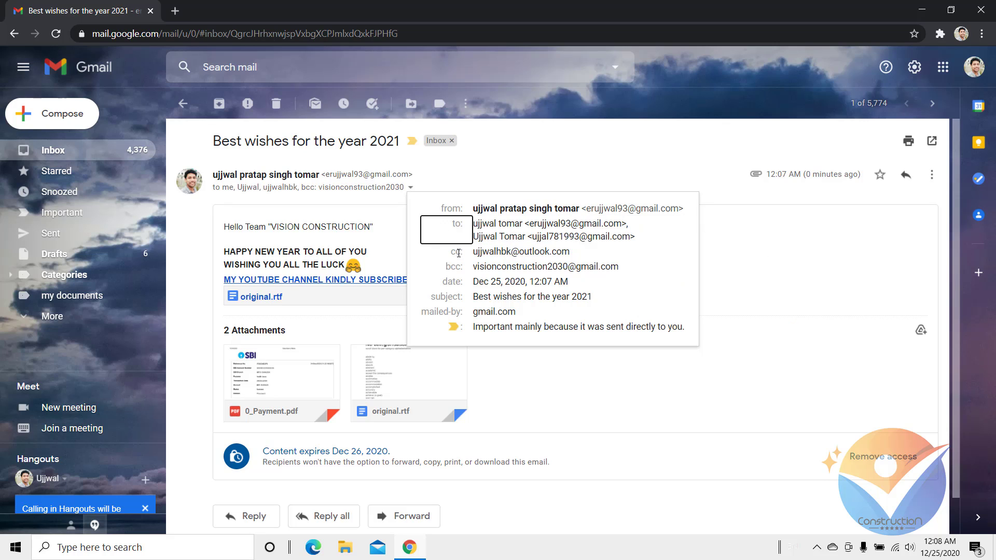
drag(458, 253, 580, 253)
click(480, 266)
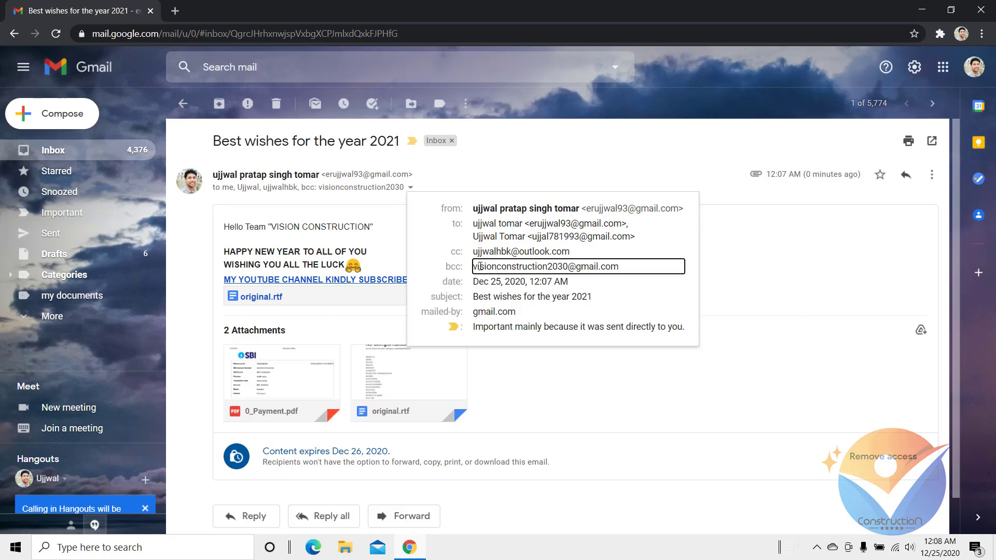
drag(480, 266, 622, 270)
click(631, 282)
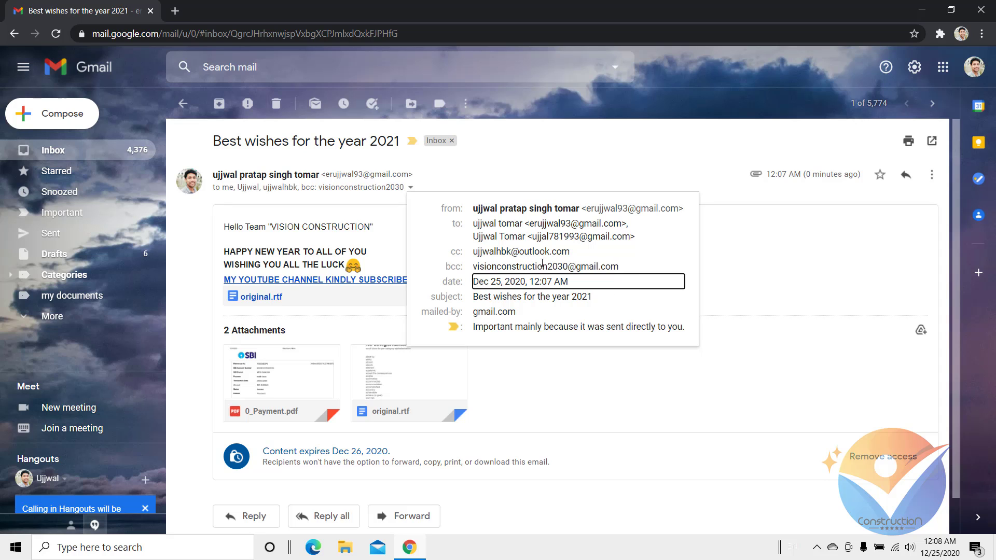
click(475, 296)
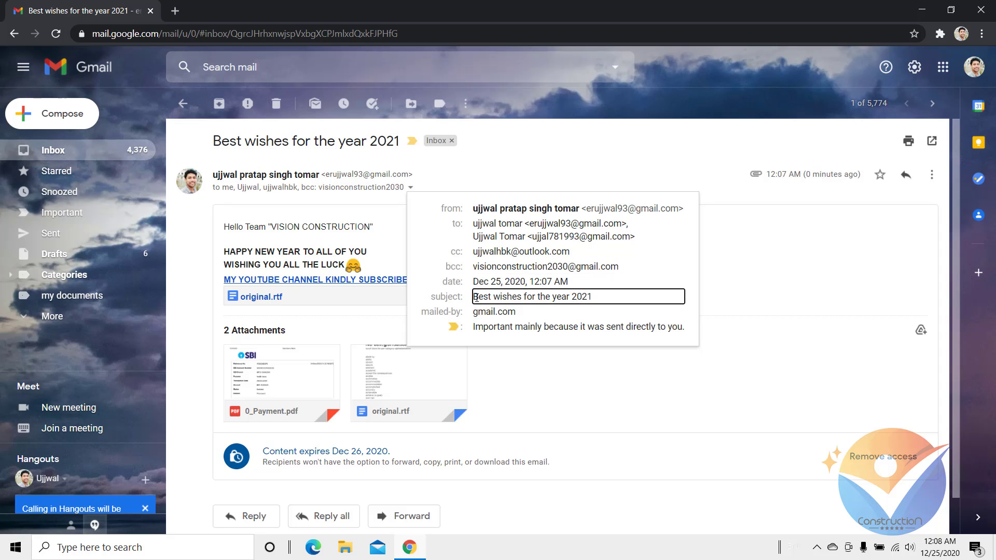
drag(475, 297, 549, 293)
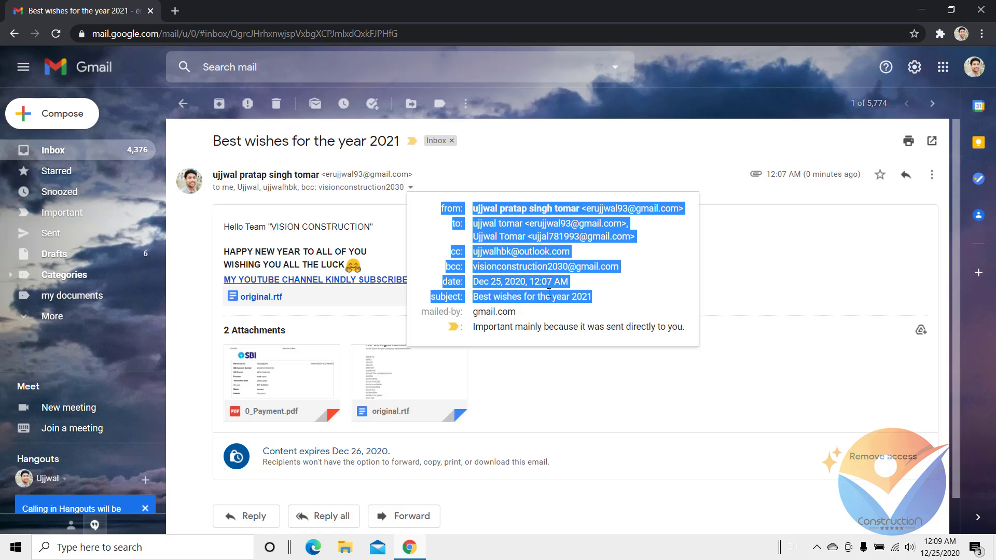
click(704, 308)
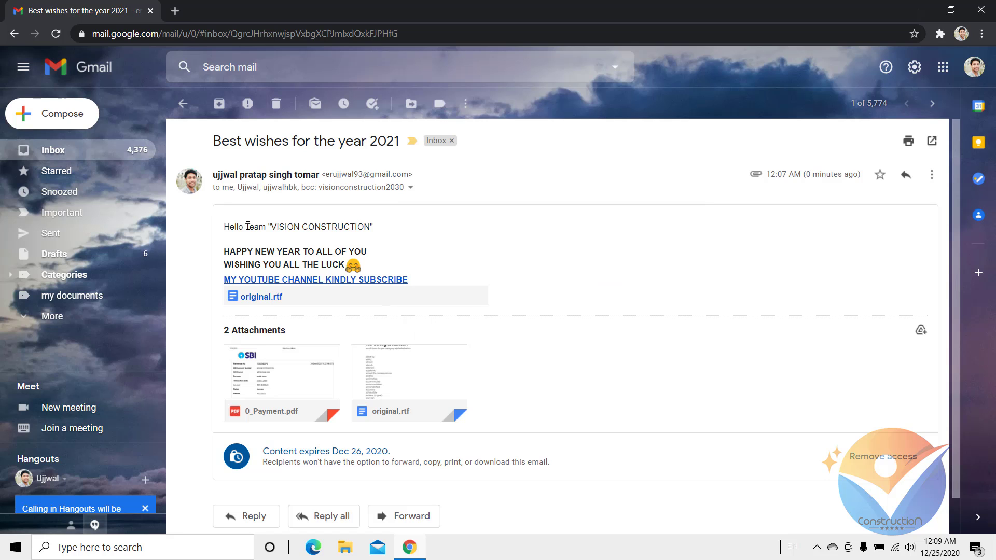
scroll(262, 261, down, 1)
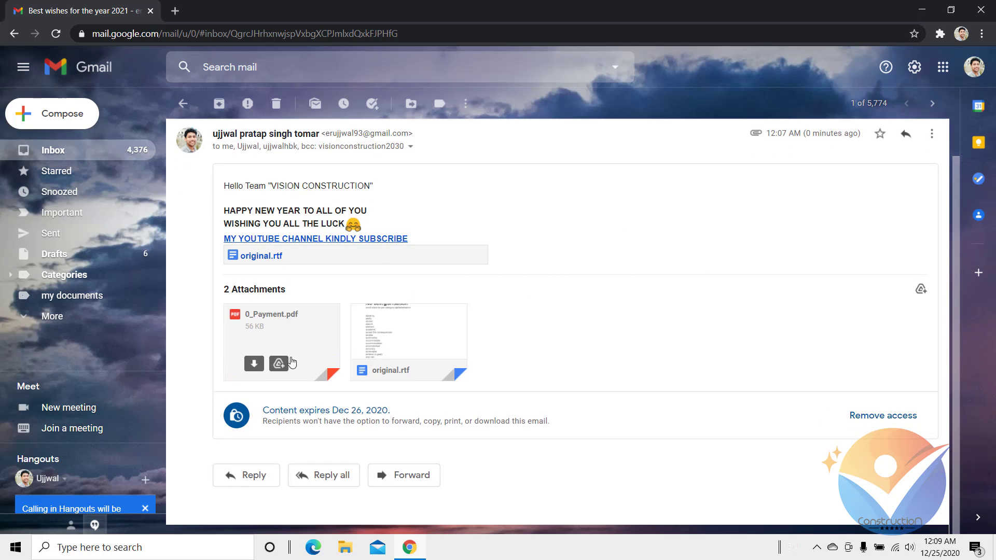